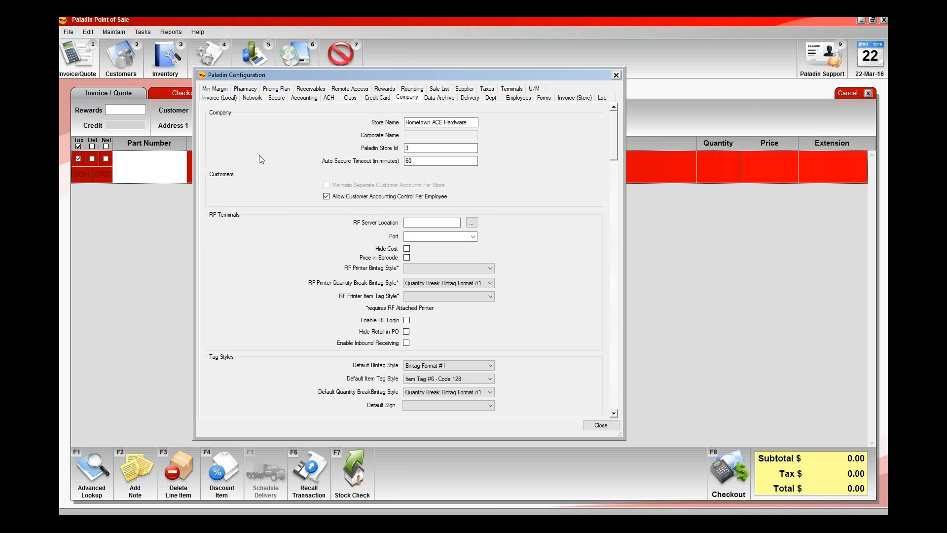
- Review the store-level invoice settings for discounts, then close the configuration window
click(575, 100)
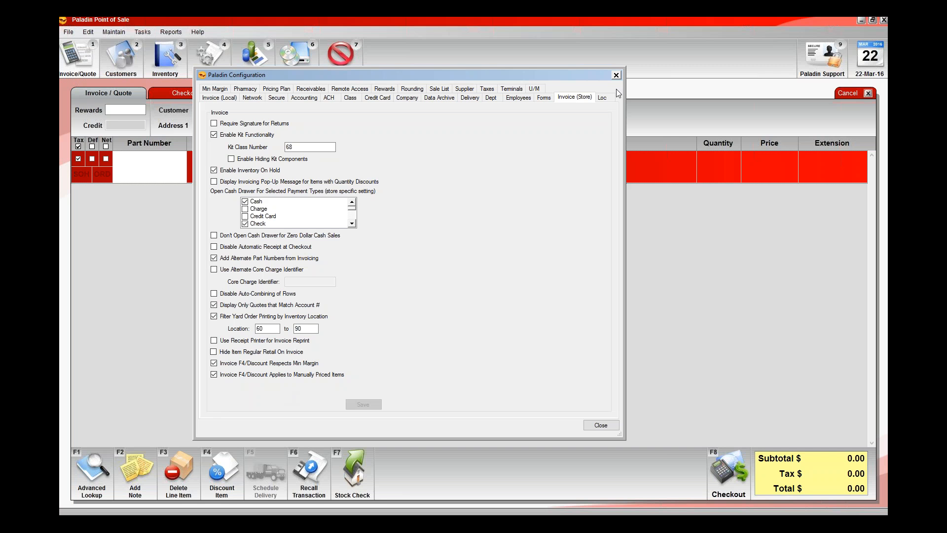
click(619, 75)
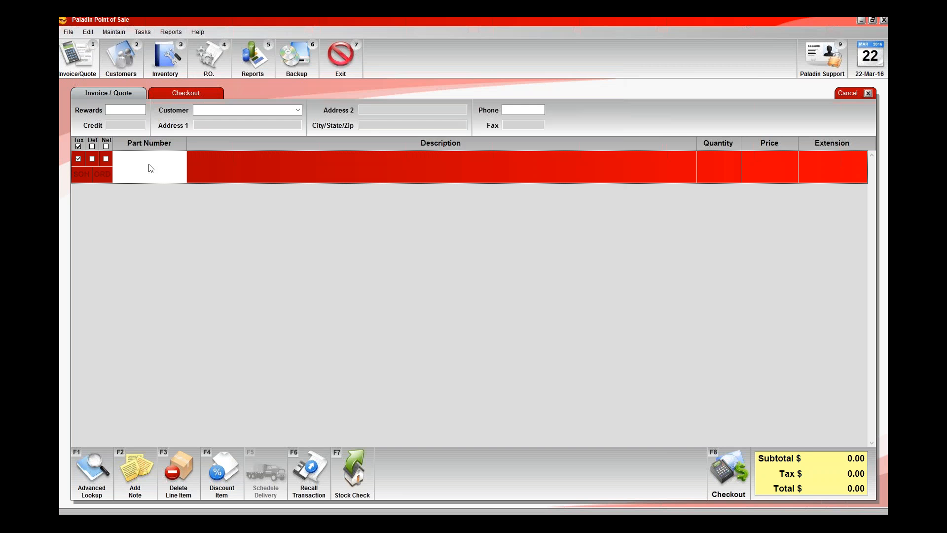
- Add part 10111, the 2" foam paintbrush, to the invoice with quantity 1
click(149, 165)
text(10111)
key(Return)
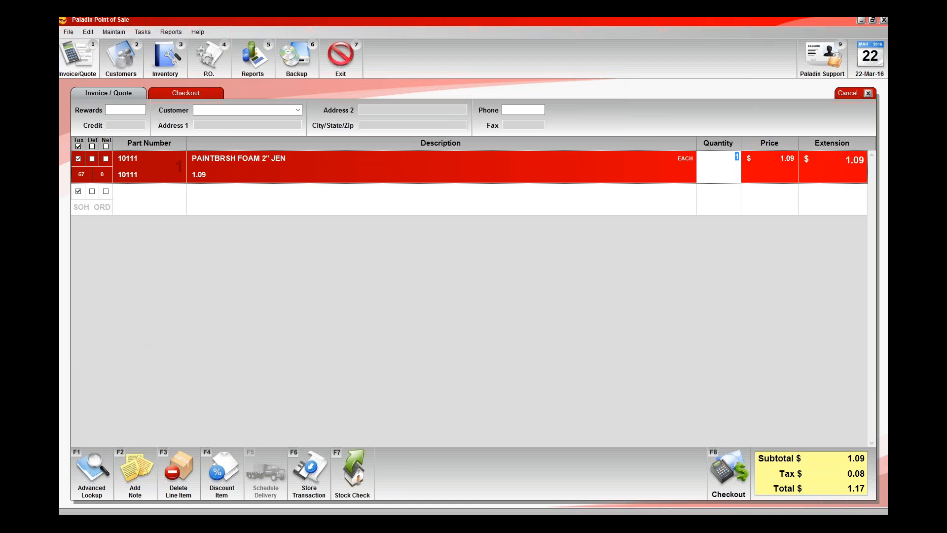
key(Return)
- Add part LUM1, the 2X4X8, as the second invoice line with quantity 1
key(Return)
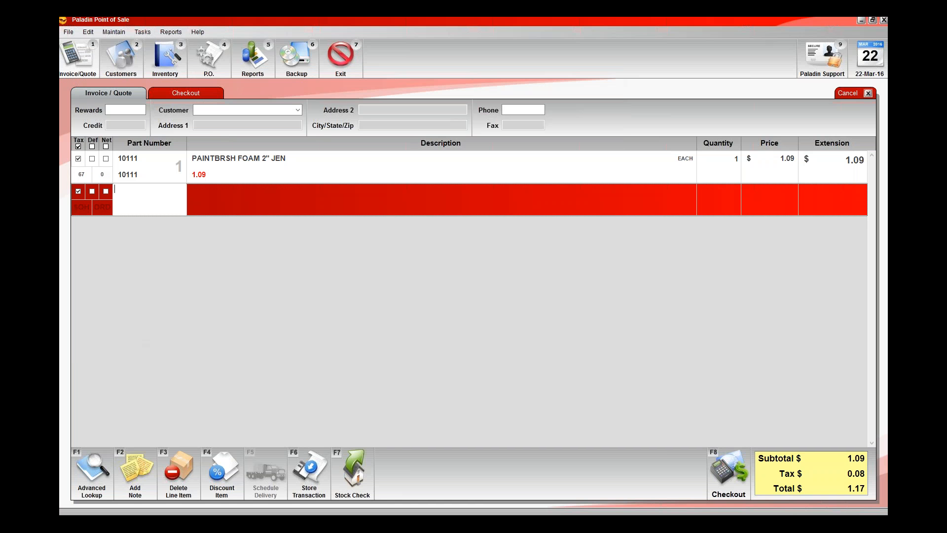
text(lum1)
key(Return)
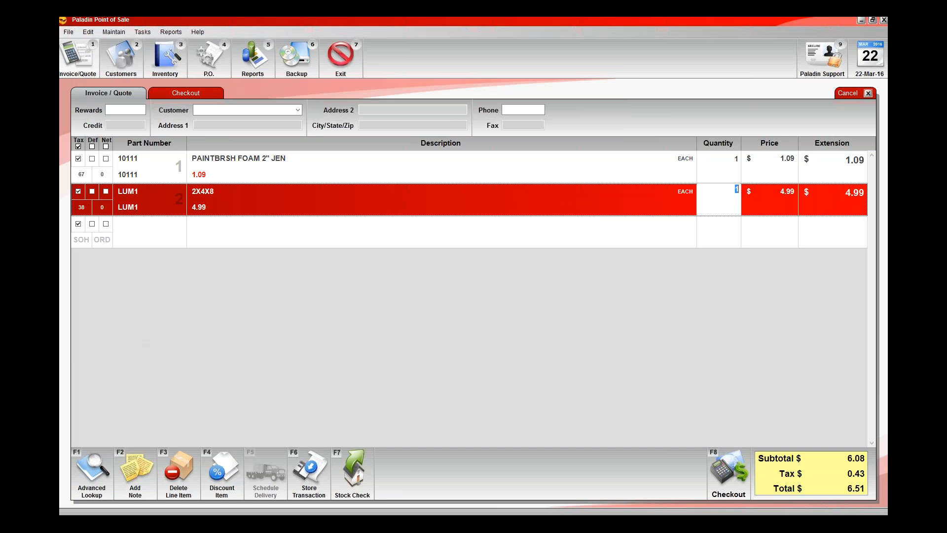
key(Return)
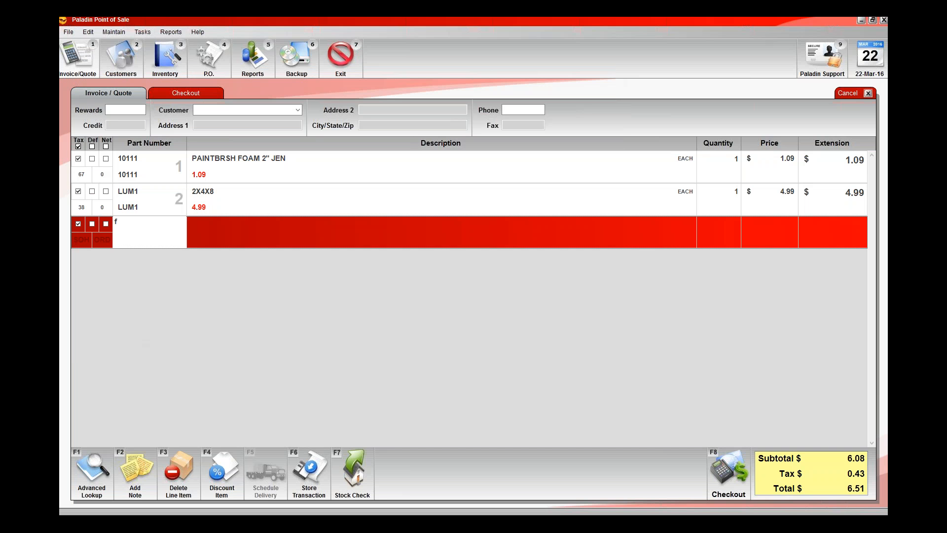
- Add part F, bulk fasteners, with quantity 1 and a manual price of 2.00
text(f)
key(Return)
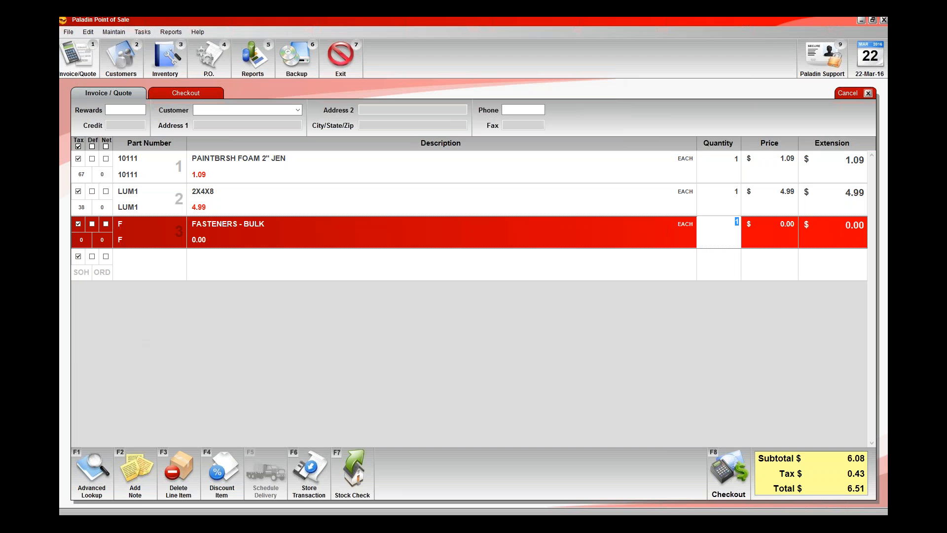
key(Return)
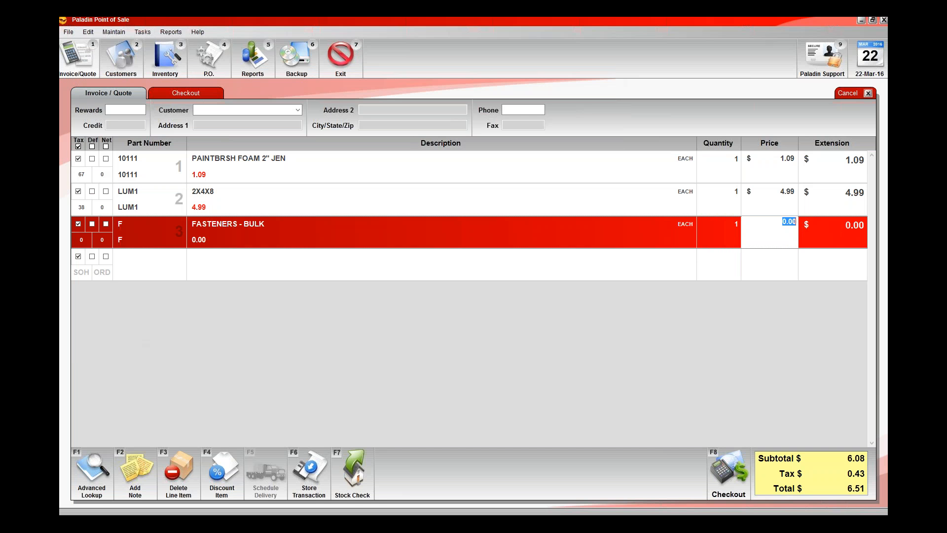
text(2)
key(Return)
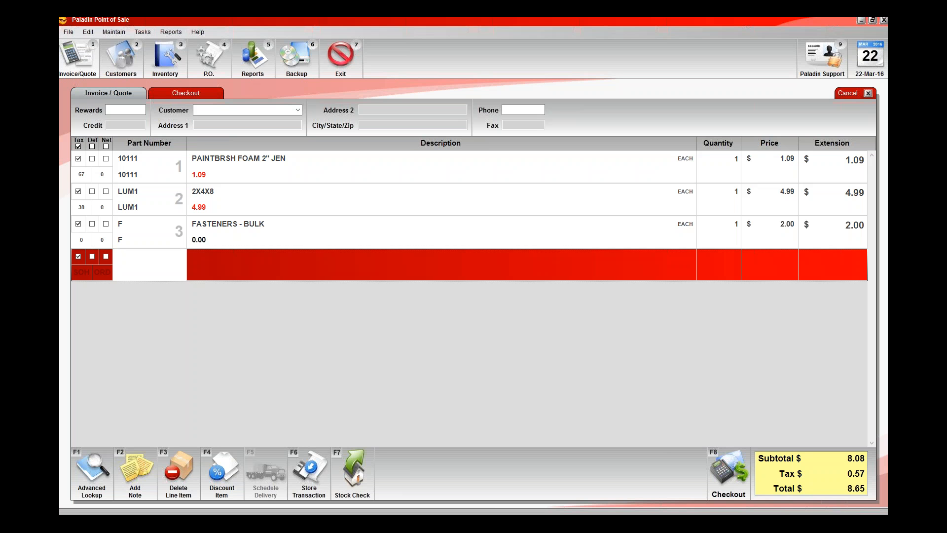
- Apply a custom 99% discount to all three item lines on the invoice
click(416, 170)
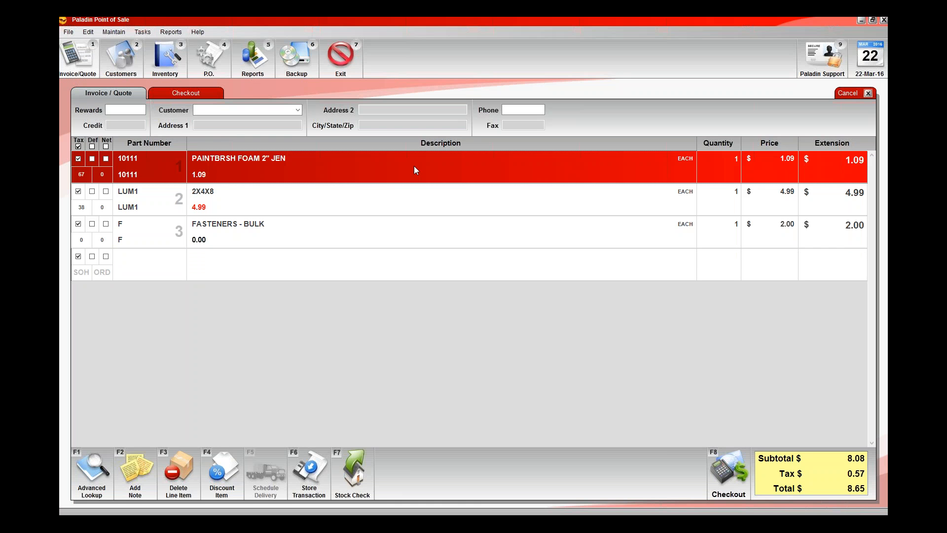
click(383, 194)
click(413, 234)
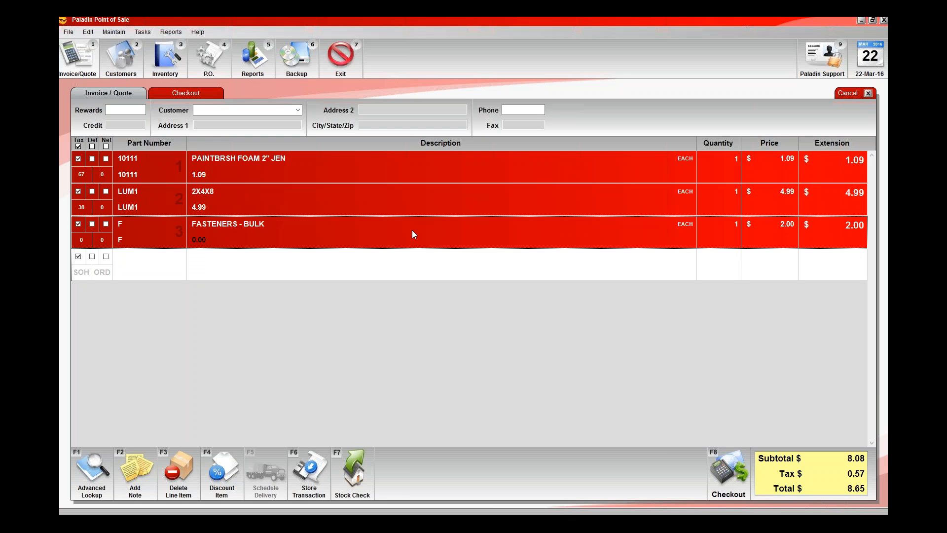
click(401, 166)
shift+click(380, 237)
click(362, 173)
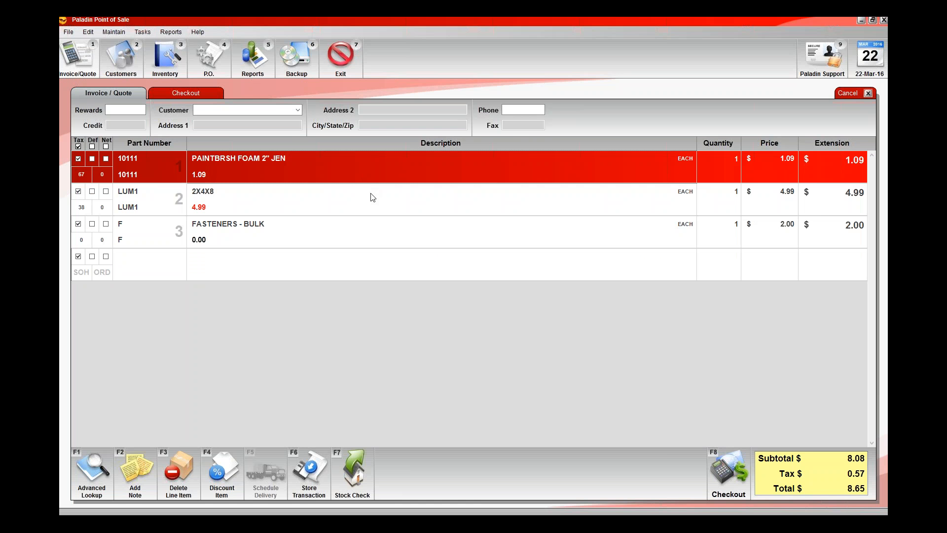
shift+click(371, 202)
shift+click(367, 237)
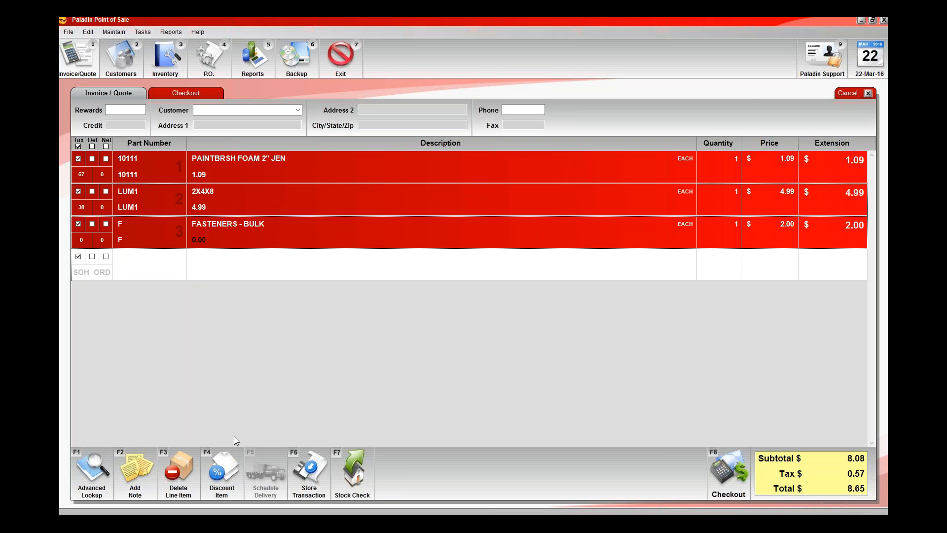
click(221, 462)
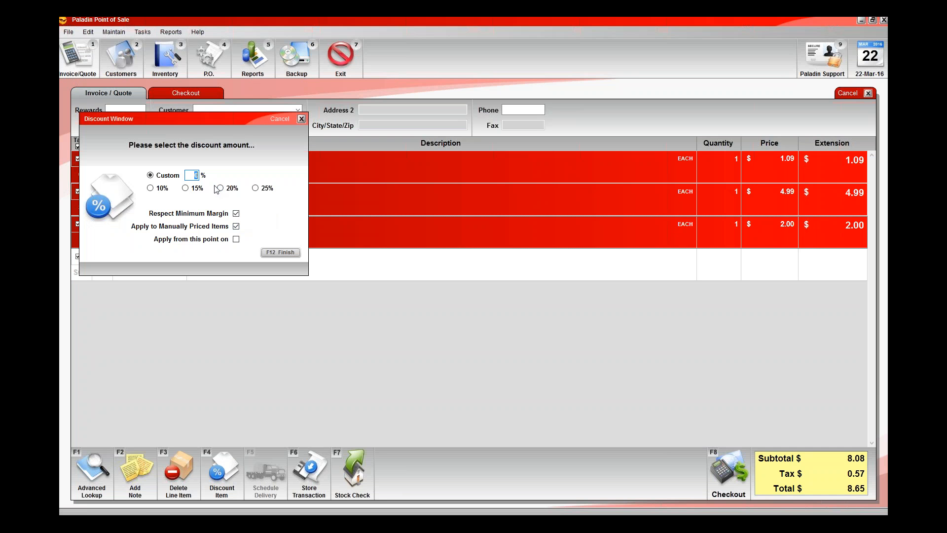
text(99)
click(290, 252)
click(390, 273)
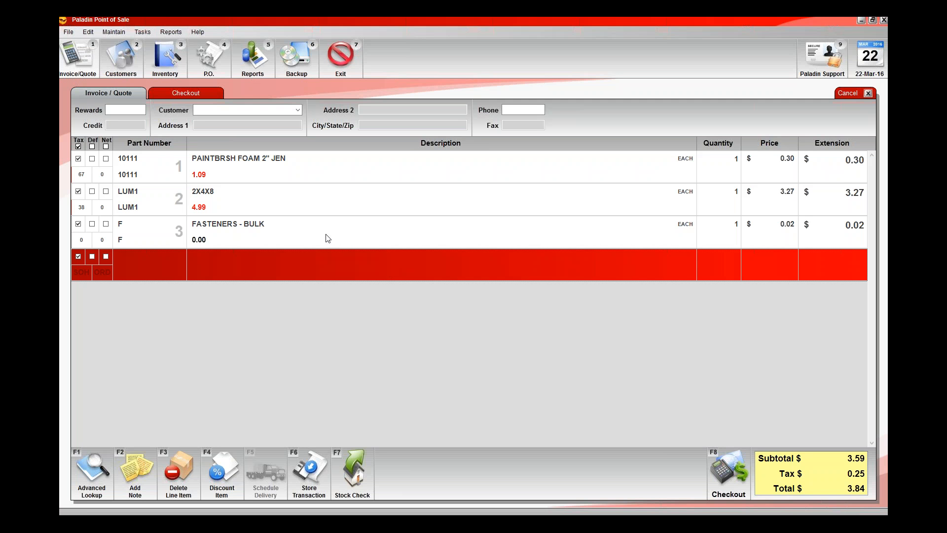
- Select the paintbrush, 2X4X8 and fasteners lines together and apply a custom 20% discount to them
click(348, 175)
click(347, 199)
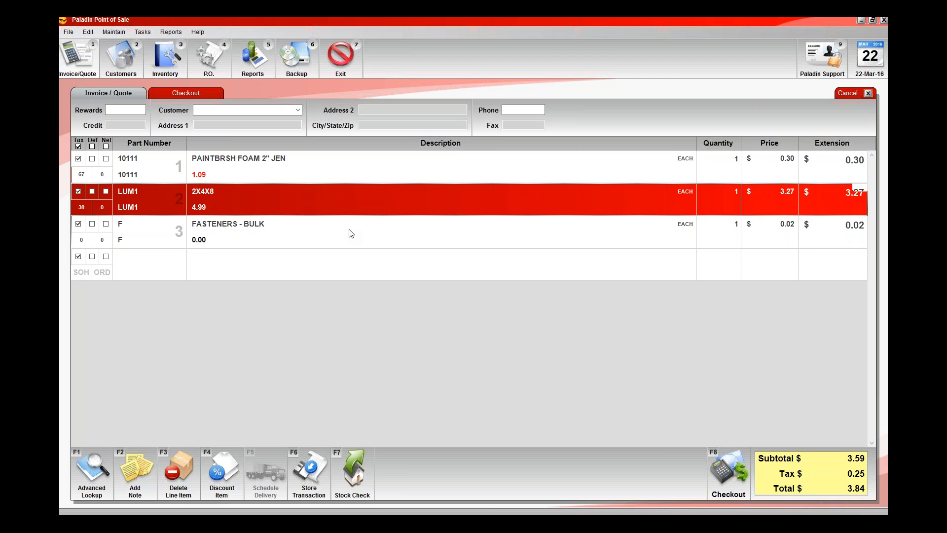
click(187, 230)
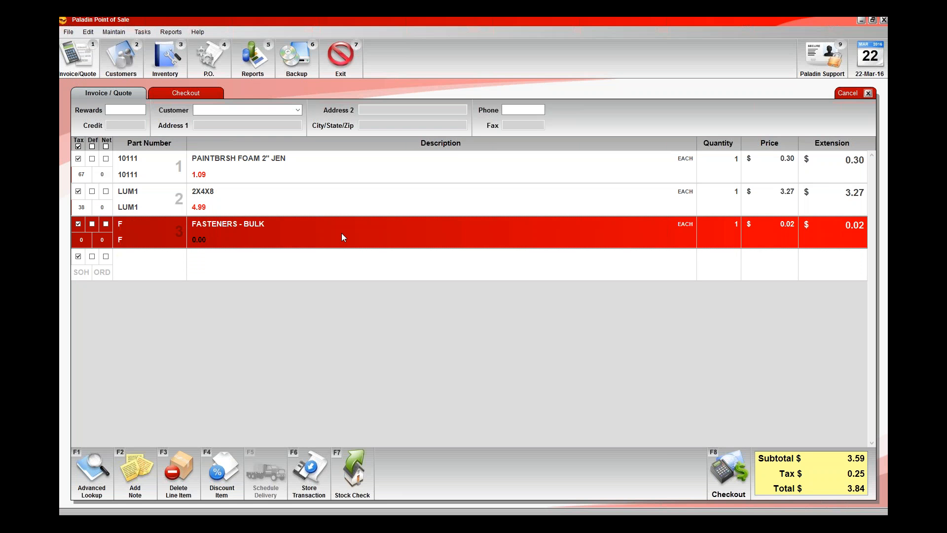
shift+click(336, 170)
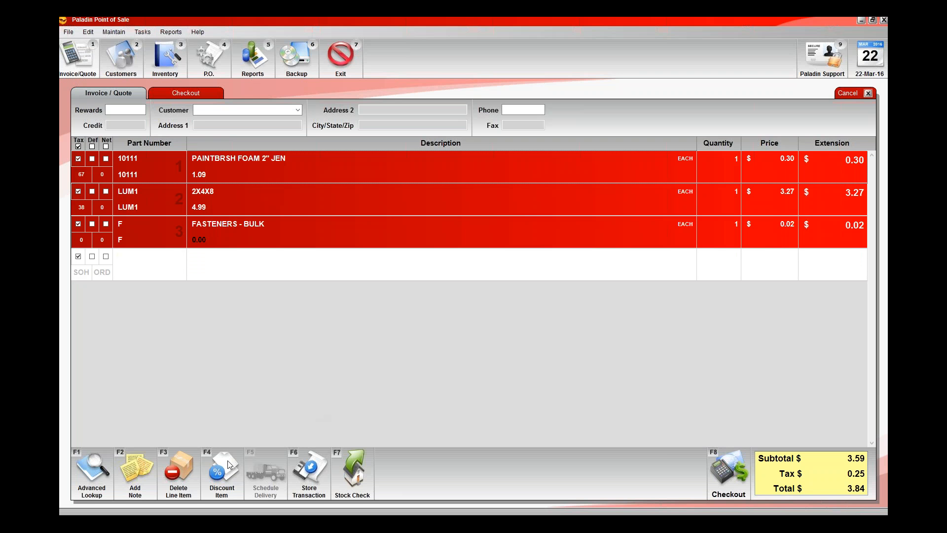
key(F4)
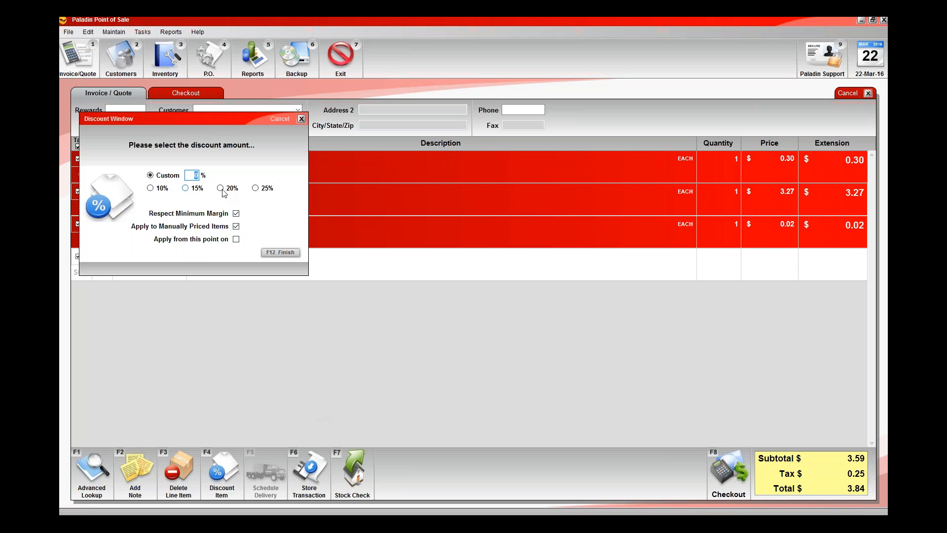
text(20)
key(F12)
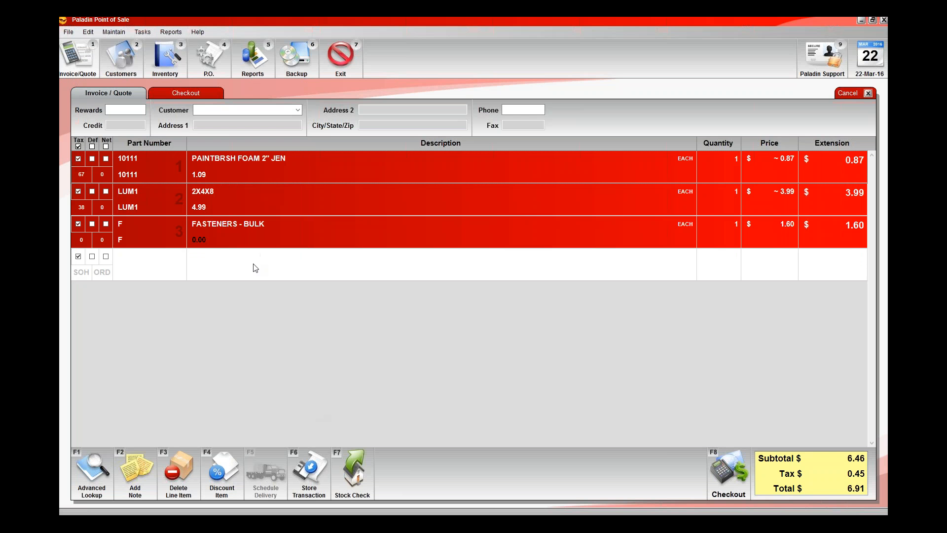
click(227, 273)
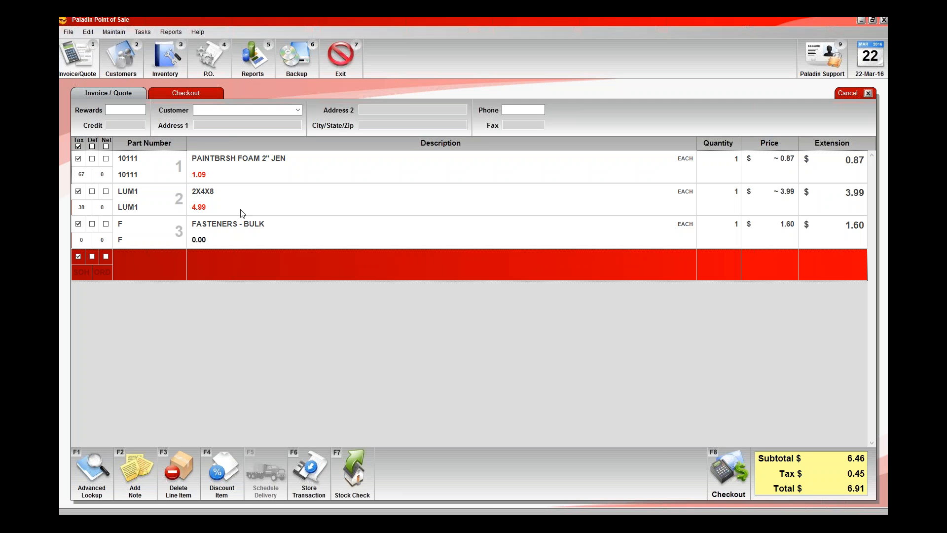
- Examine the cost, profit and margin of individual lines and the whole invoice in Profit Analyst, then close it
click(315, 177)
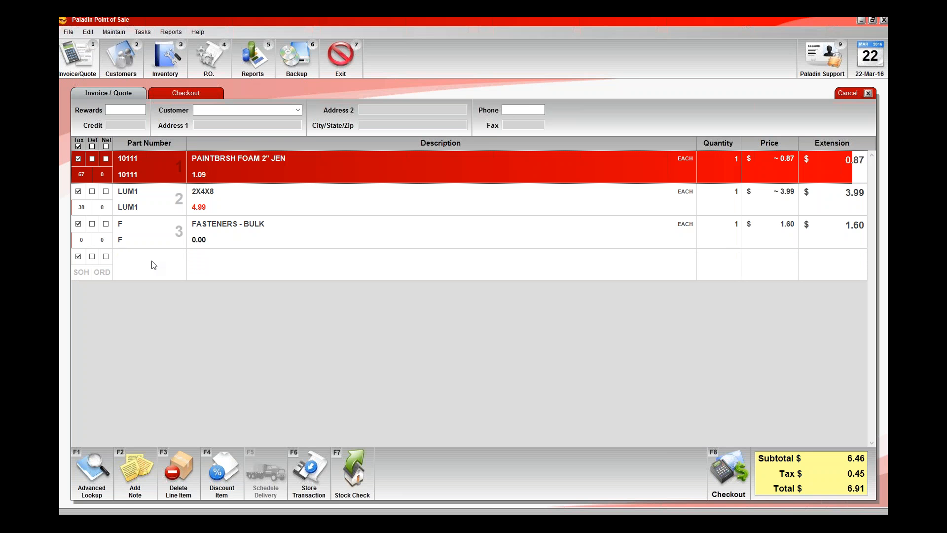
click(152, 262)
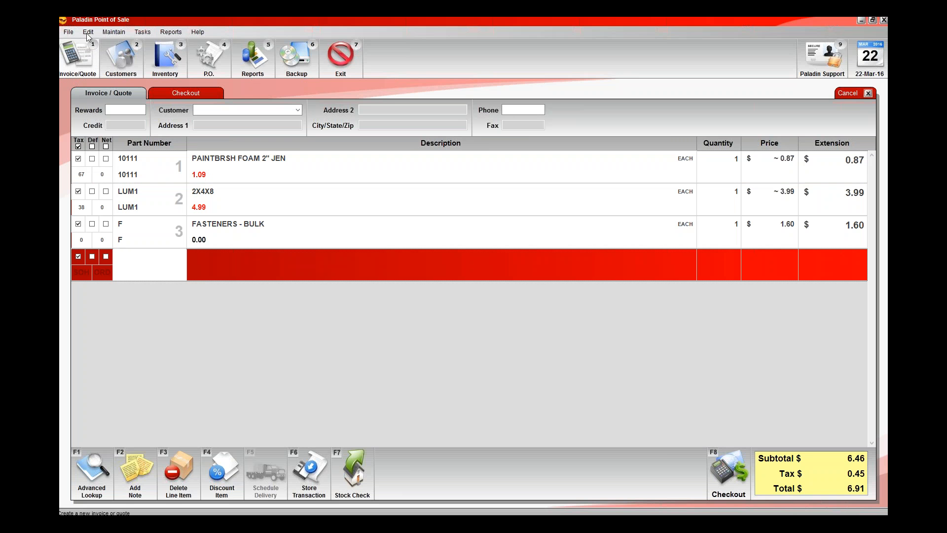
click(88, 32)
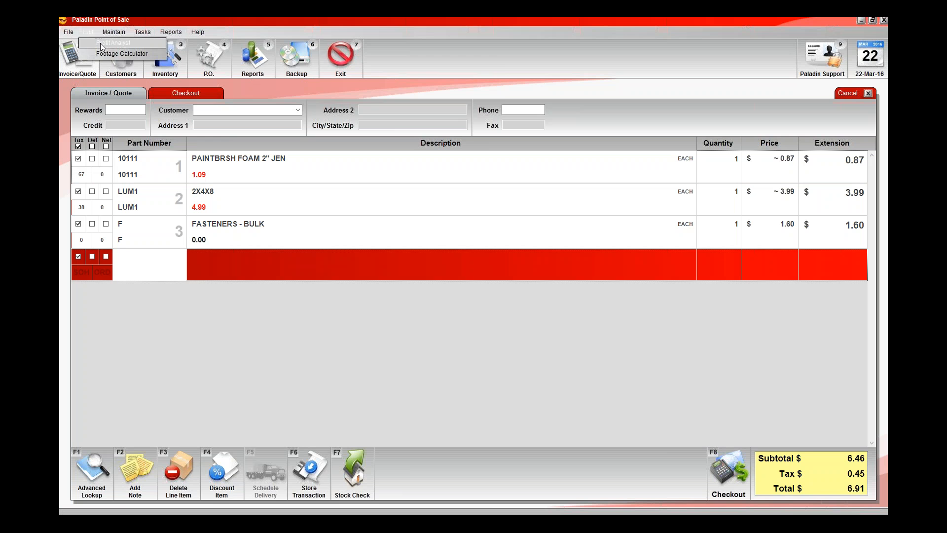
click(100, 43)
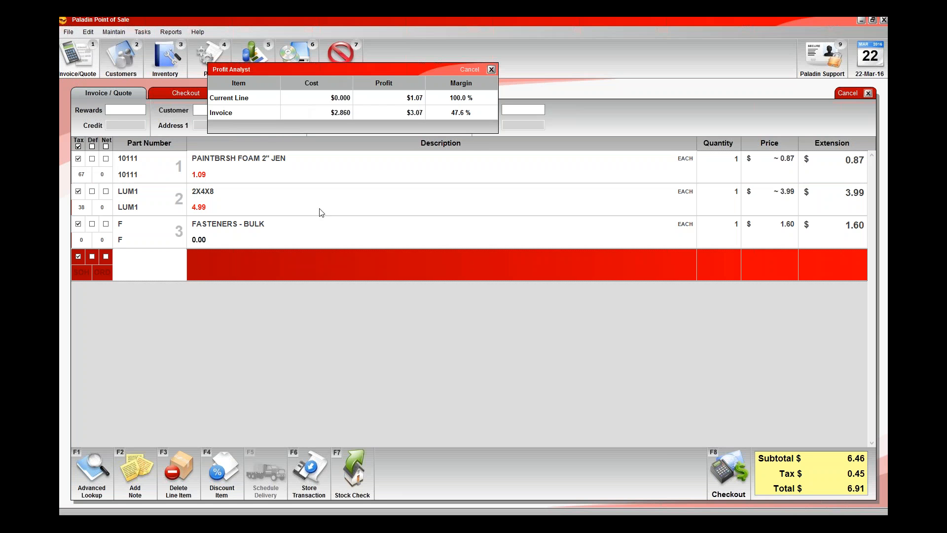
key(Up)
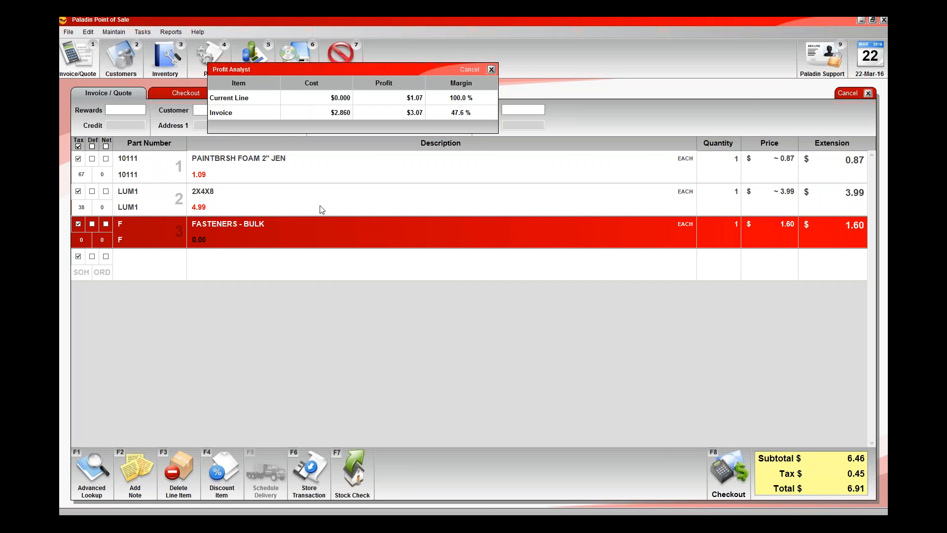
click(345, 170)
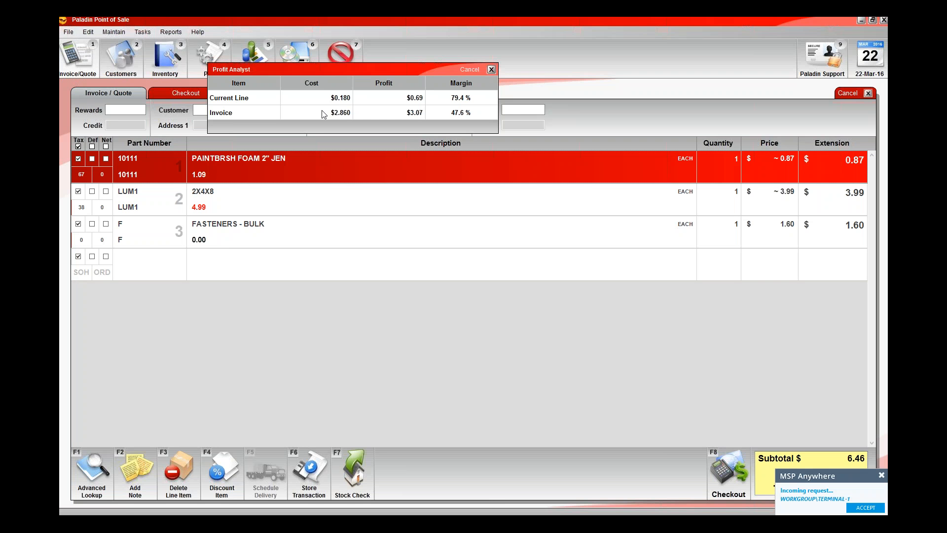
click(322, 201)
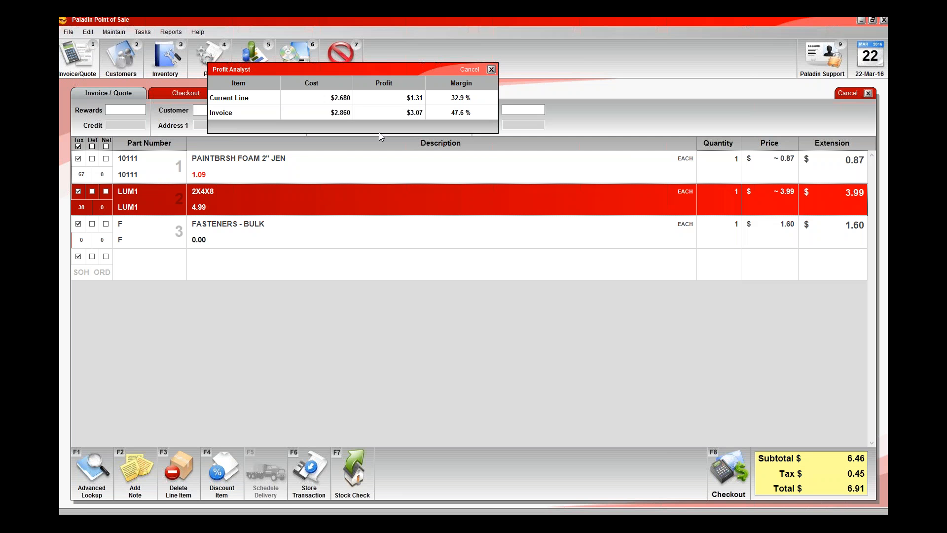
click(472, 71)
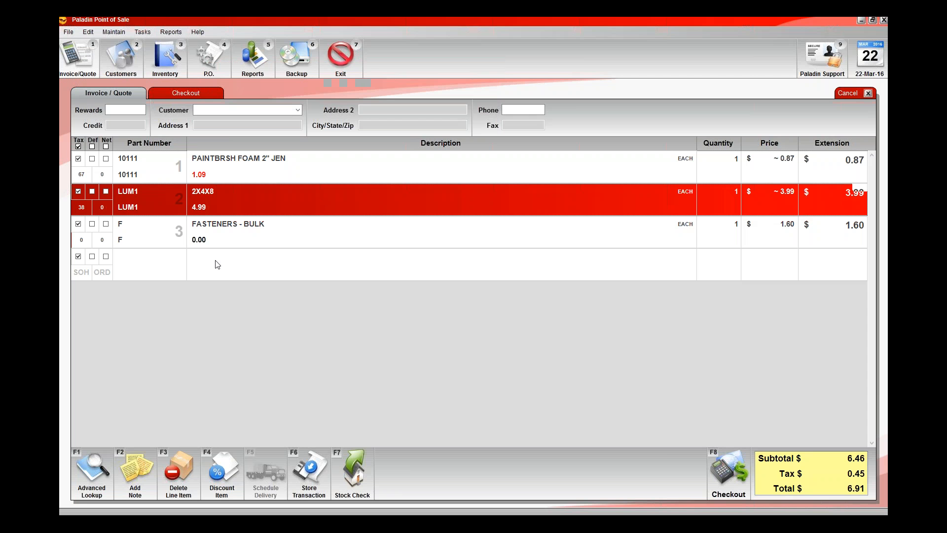
click(218, 264)
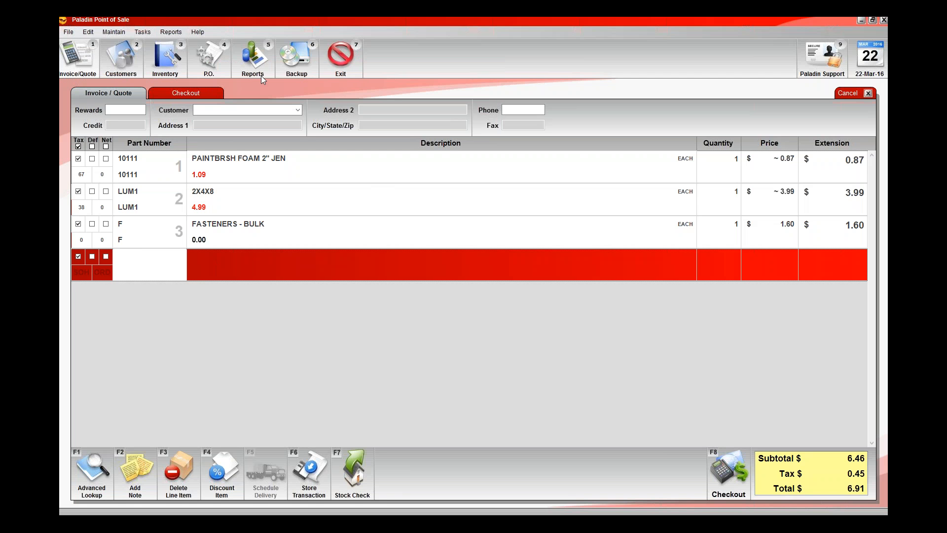
- Look up part LUM2 in the inventory and show its pricing details
click(168, 72)
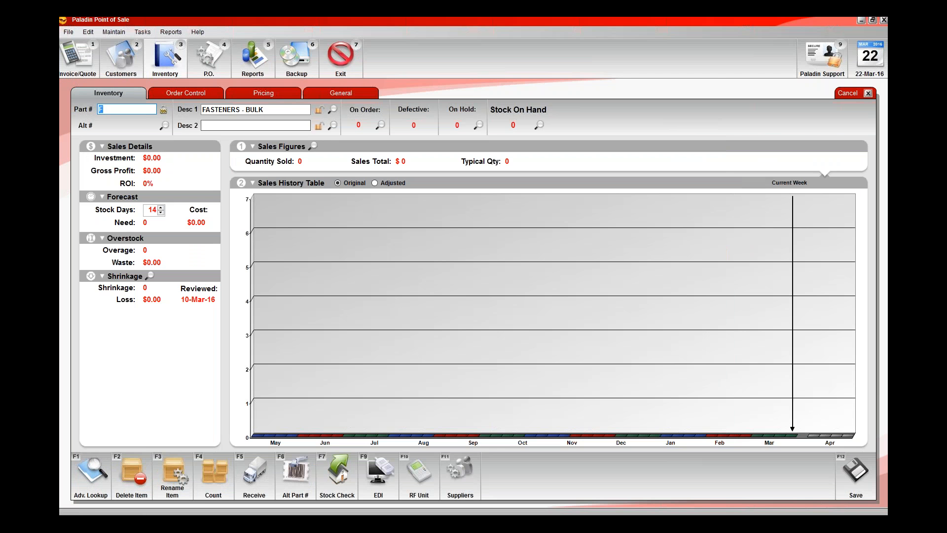
text(lum2)
key(Return)
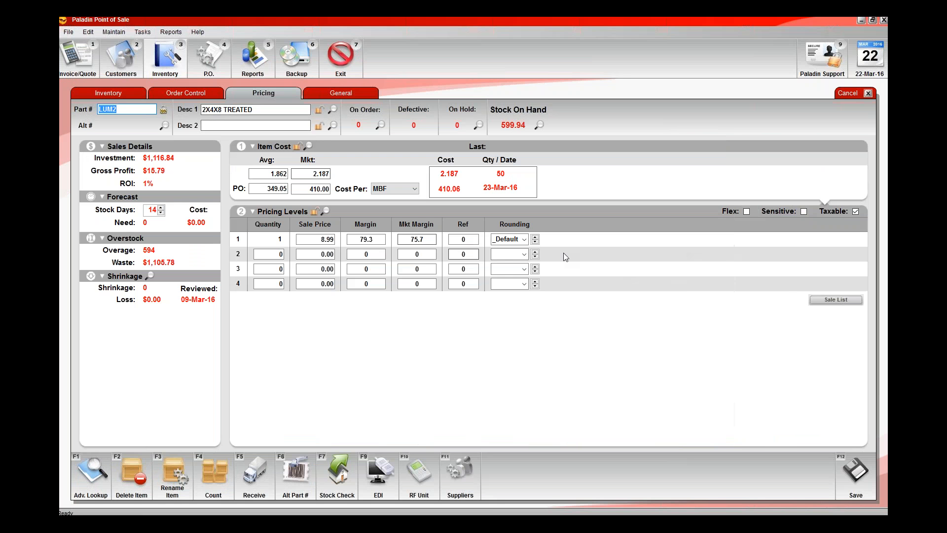
- Examine the Cost Per unit choices for LUM2, keep MBF selected, and return to the open invoice
click(415, 190)
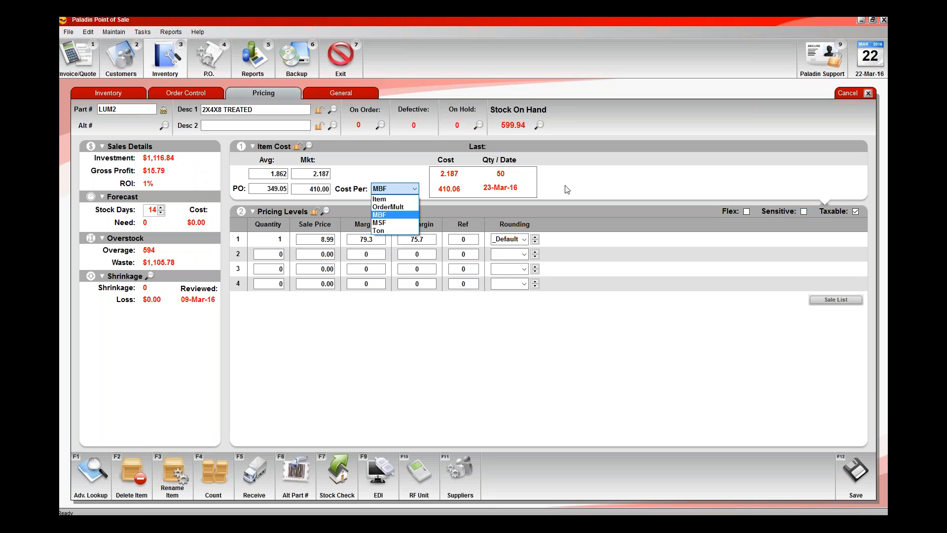
click(452, 160)
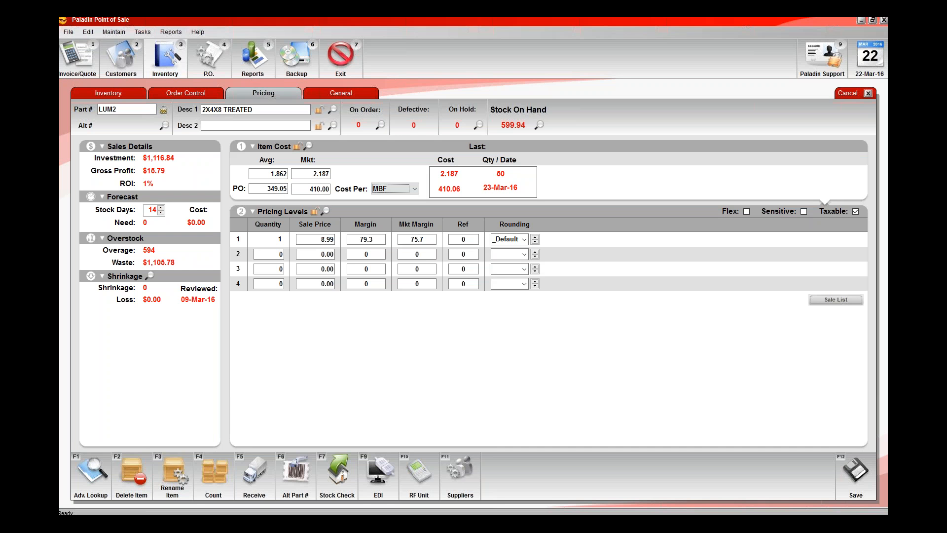
click(416, 190)
click(401, 214)
click(262, 189)
click(66, 56)
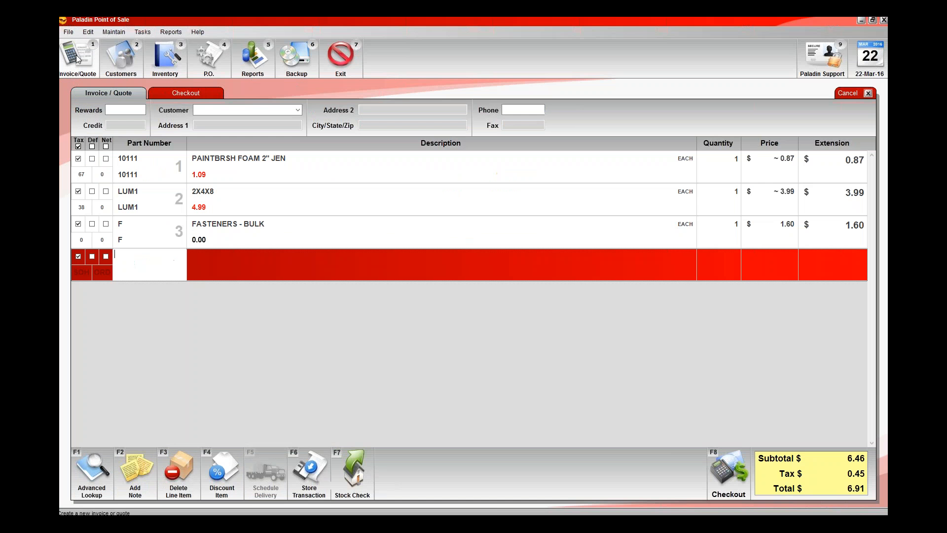